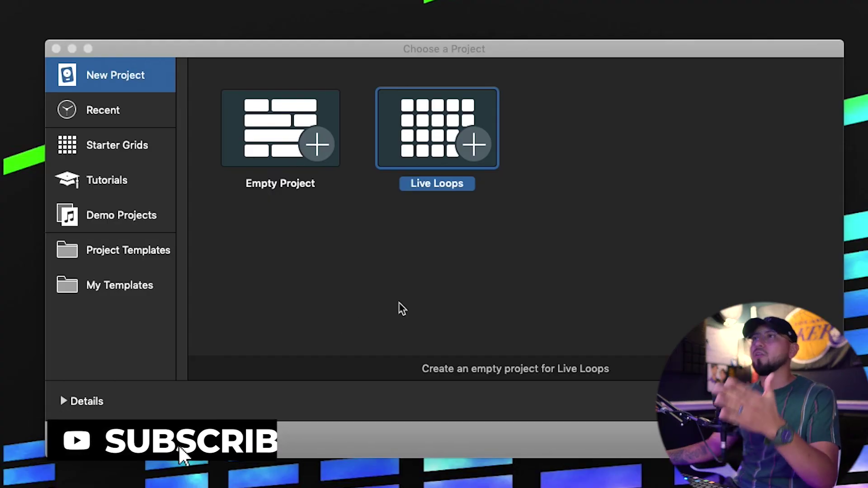
- Start an Empty Project, opening 'Untitled 5' with the New Track dialog
left_click(131, 75)
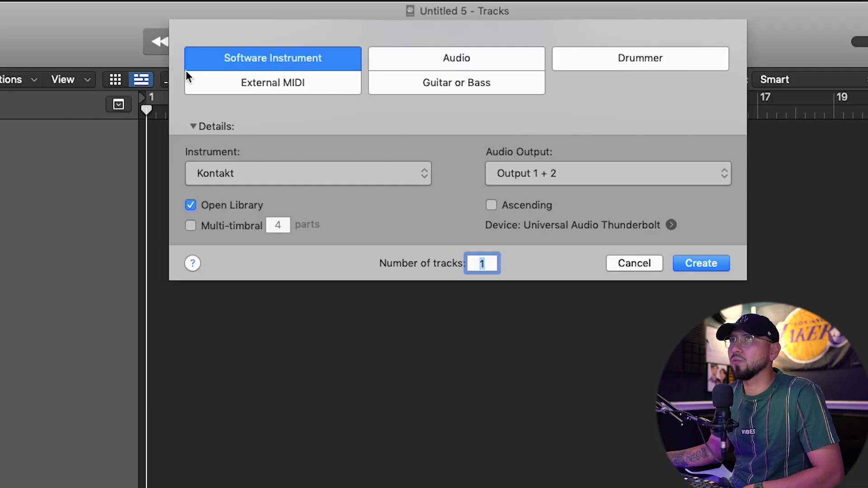
left_click(309, 59)
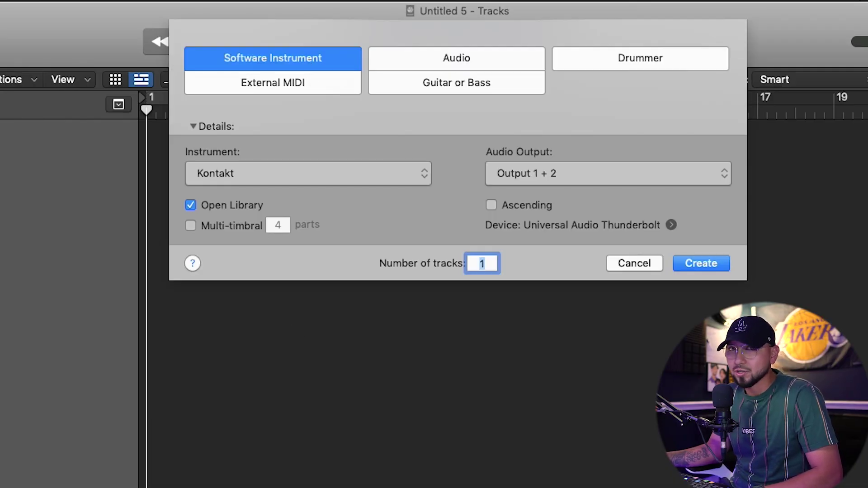
left_click(456, 58)
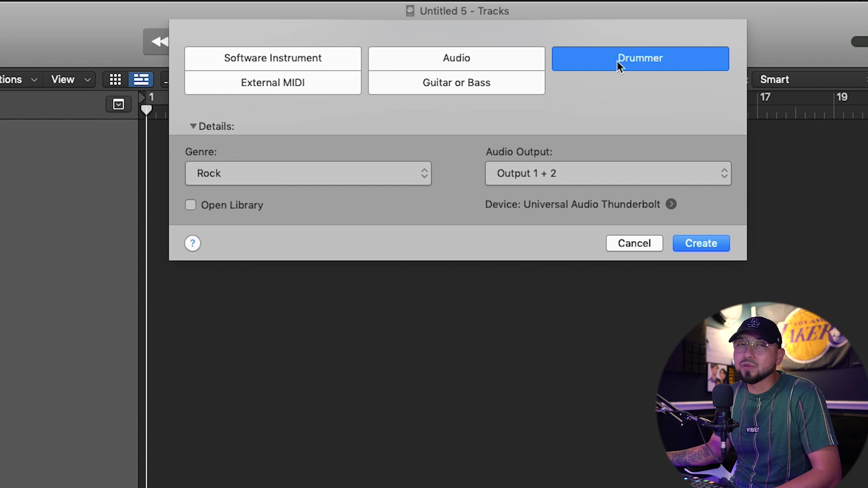
left_click(499, 85)
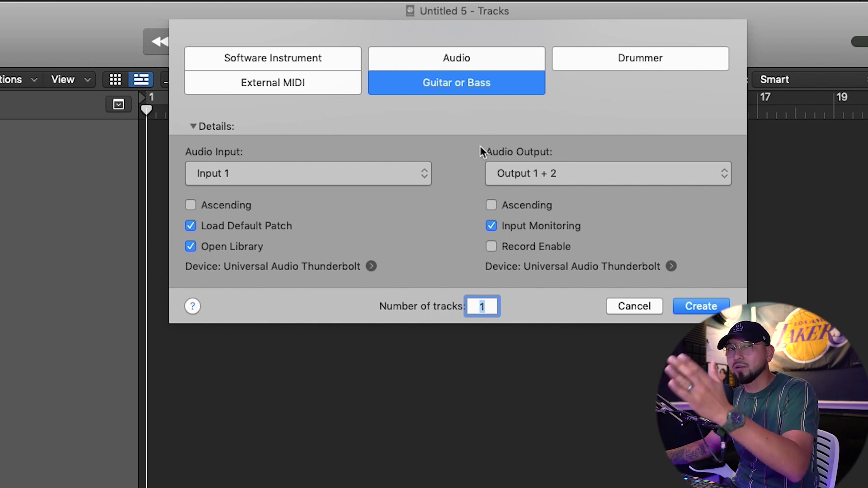
left_click(286, 86)
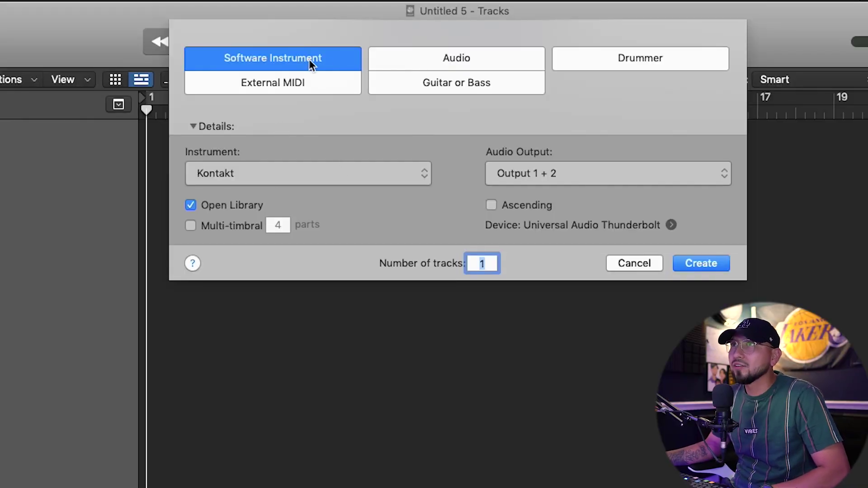
- Create one software instrument track, Inst 1, with Alchemy as its instrument
left_click(319, 177)
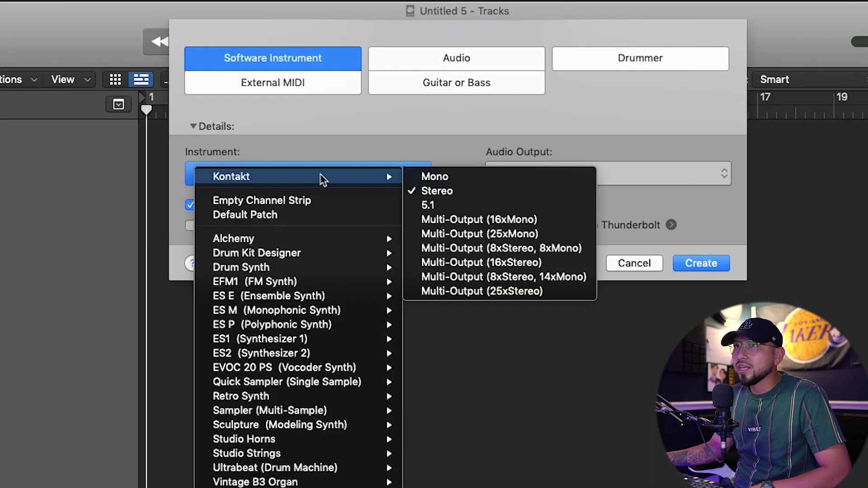
left_click(319, 150)
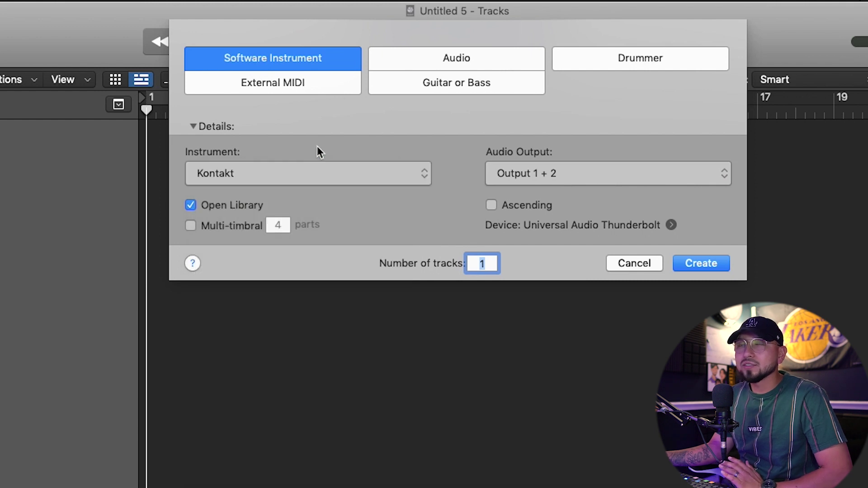
left_click(319, 174)
left_click(325, 132)
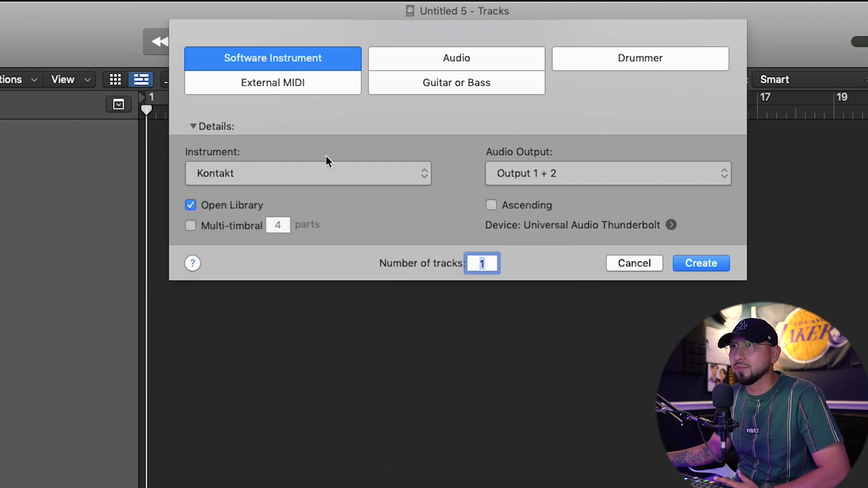
left_click(321, 175)
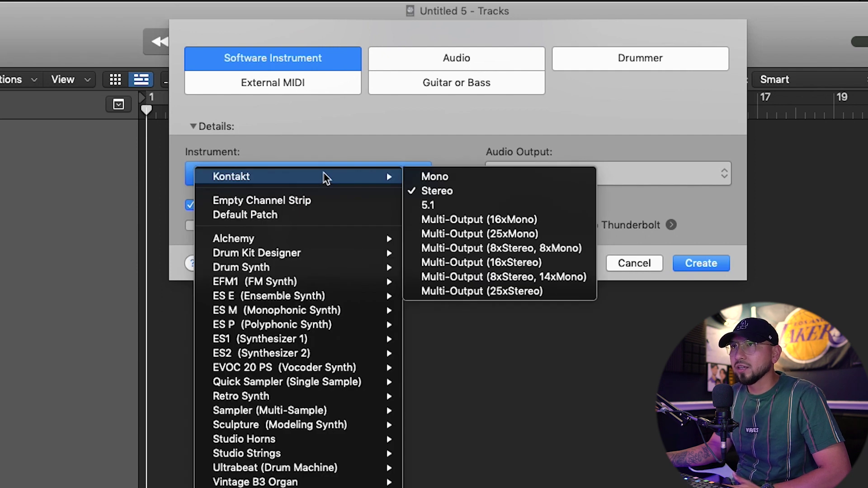
mouse_move(320, 247)
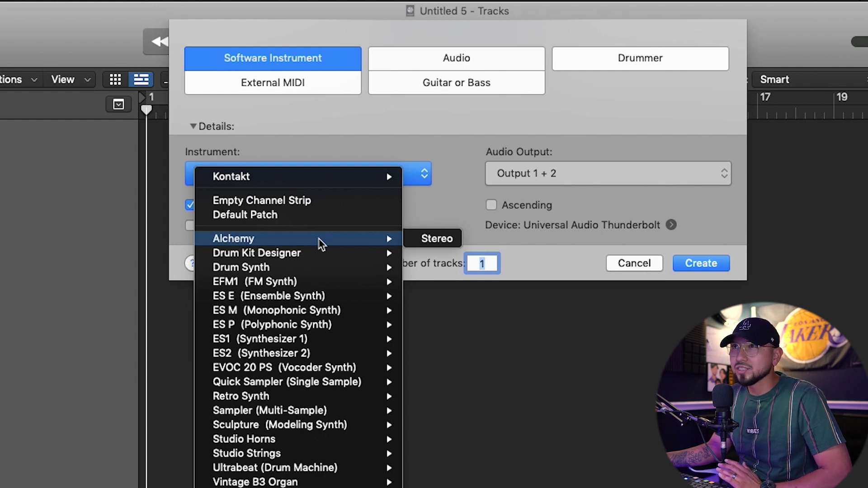
left_click(319, 240)
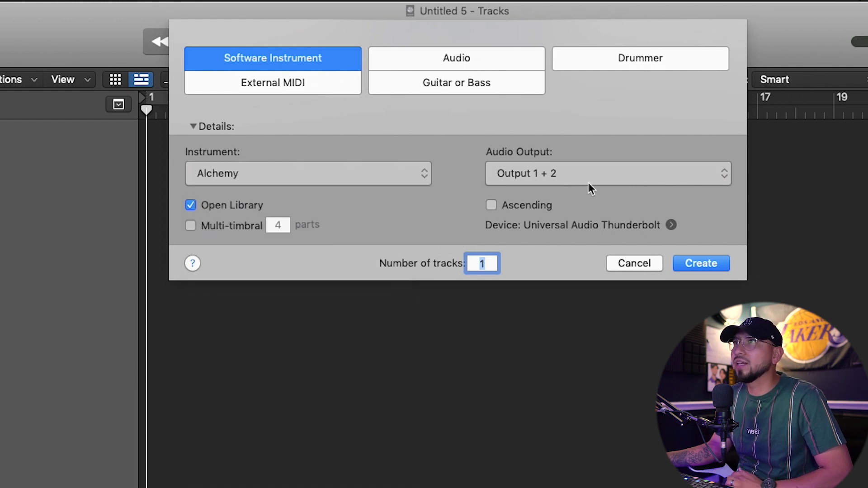
left_click(584, 183)
key("Escape")
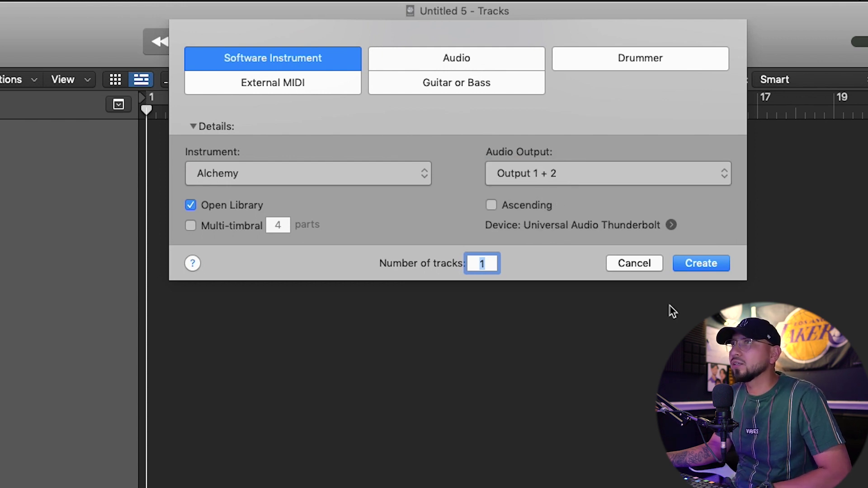
left_click(494, 263)
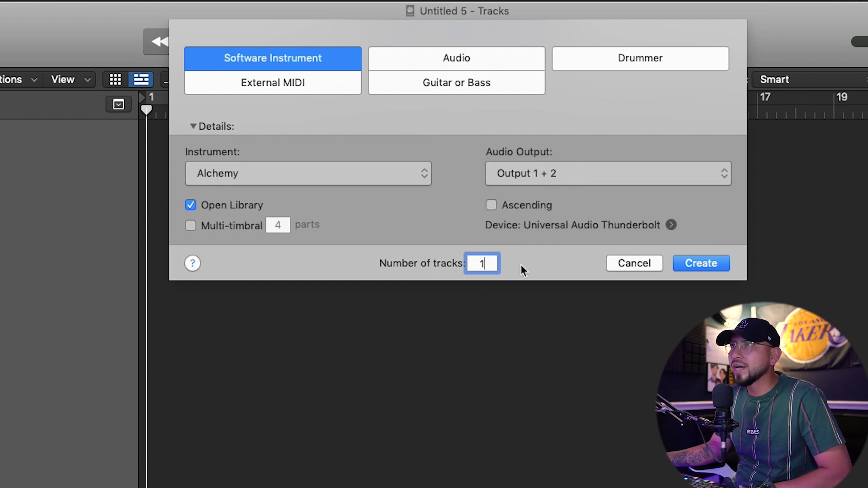
left_click(488, 264)
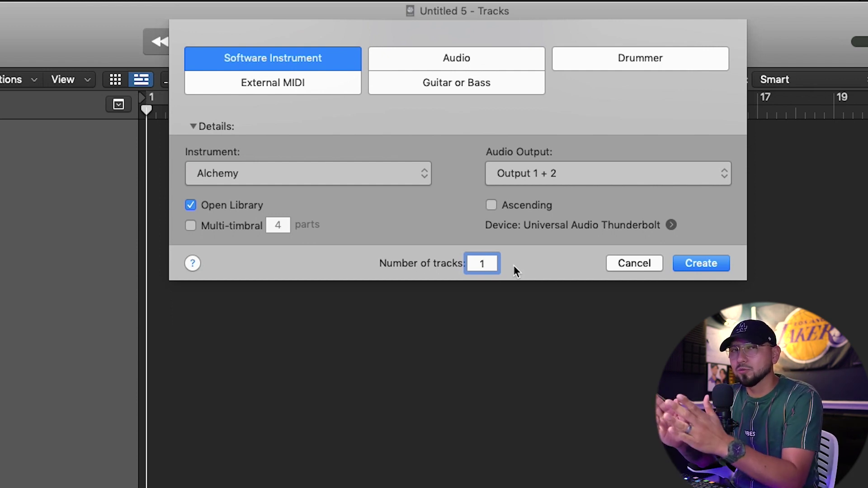
left_click(703, 262)
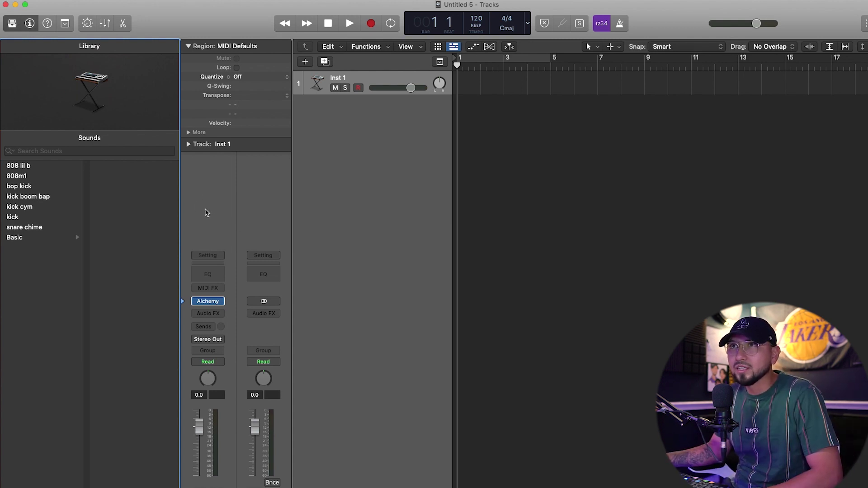
- Load the Library's Keys > Gentle Sine Bells sound onto track Inst 1
left_click(191, 46)
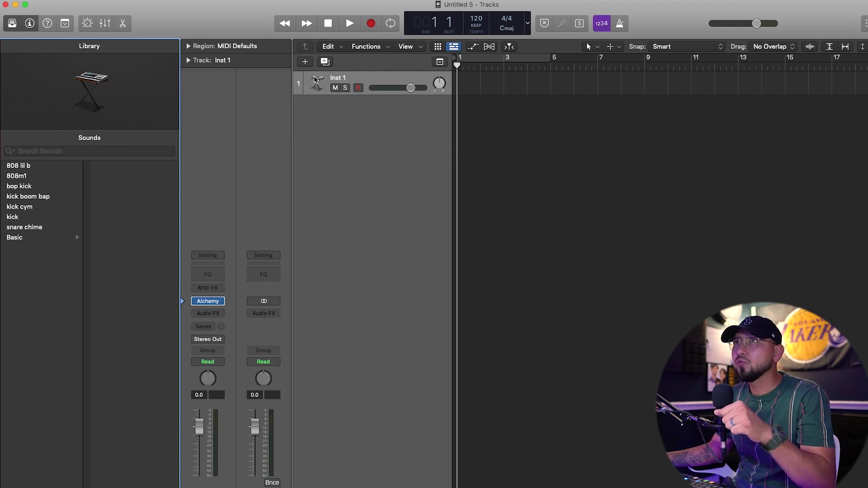
left_click(304, 63)
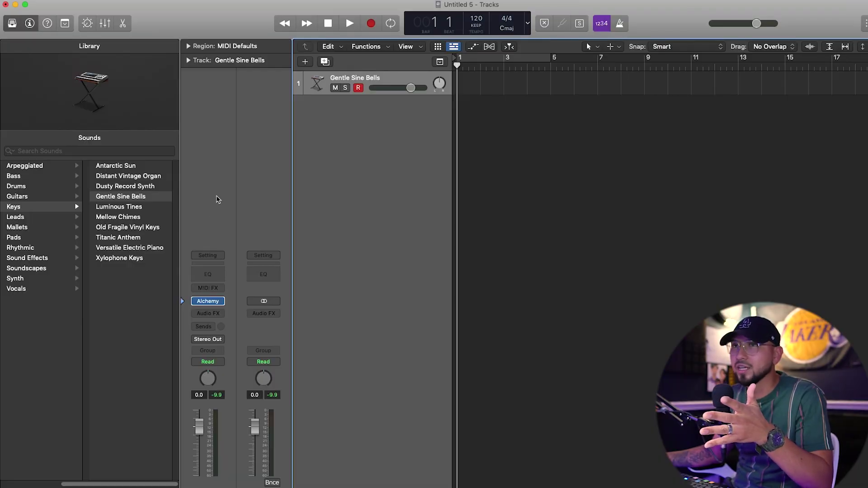
left_click(13, 26)
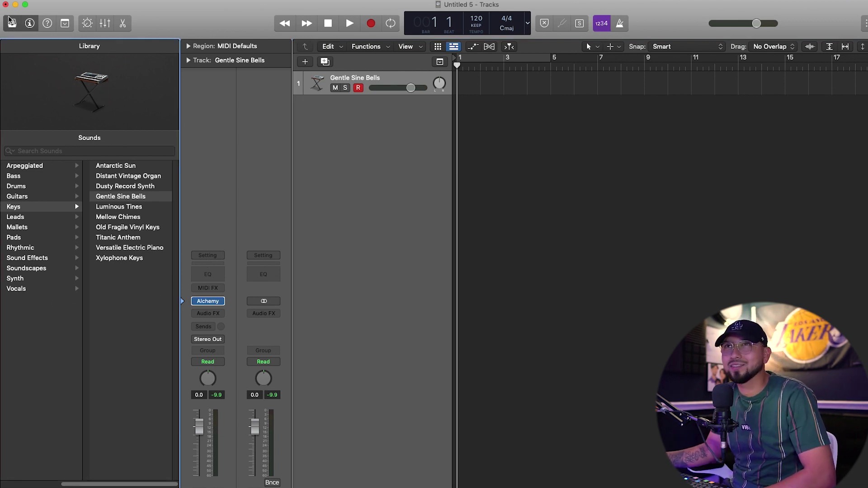
left_click(12, 22)
left_click(12, 23)
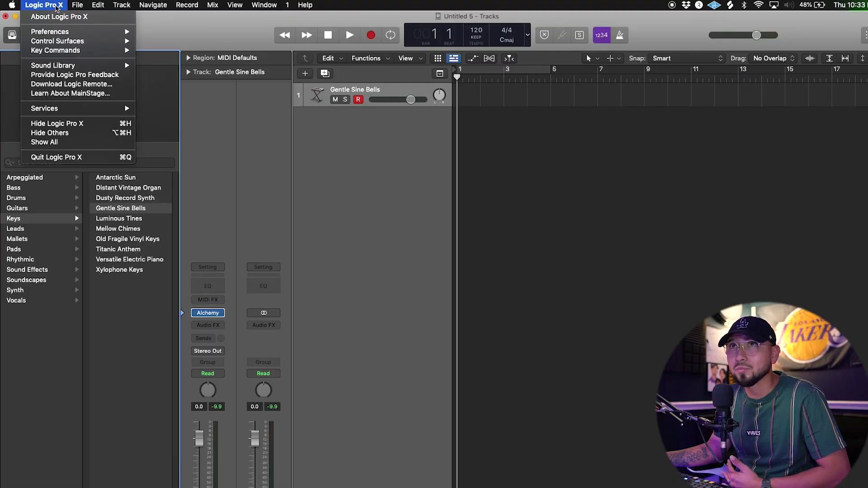
mouse_move(79, 67)
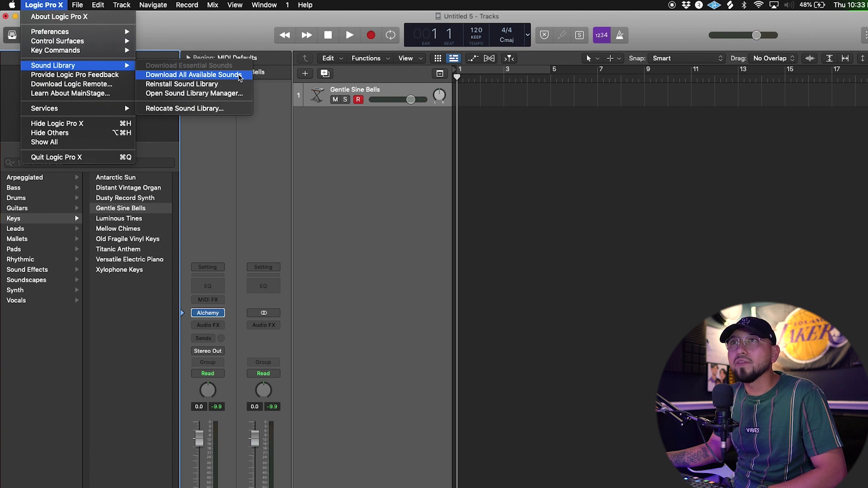
left_click(239, 76)
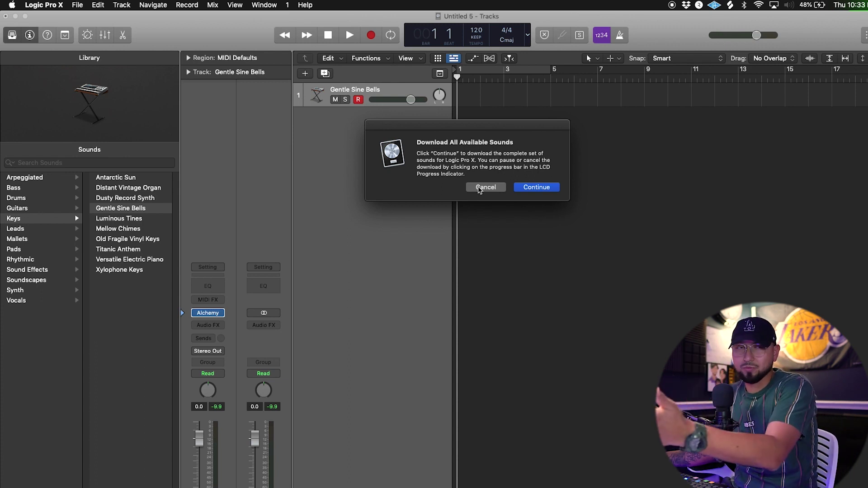
left_click(479, 188)
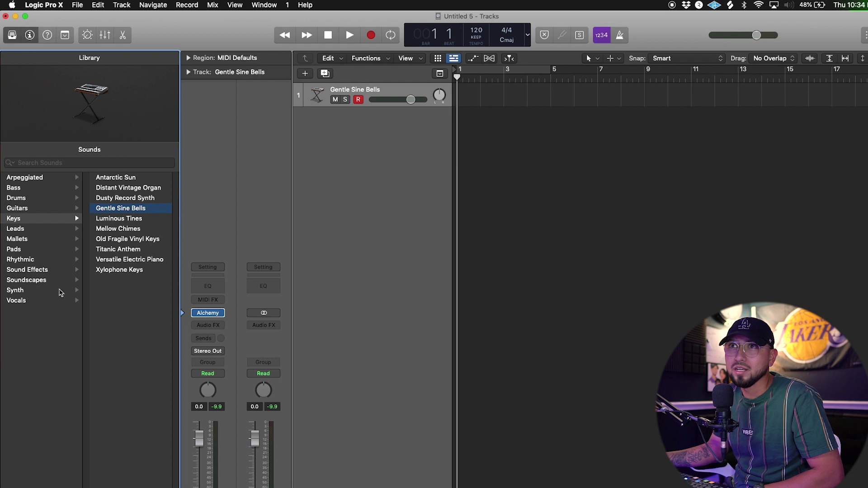
left_click(12, 36)
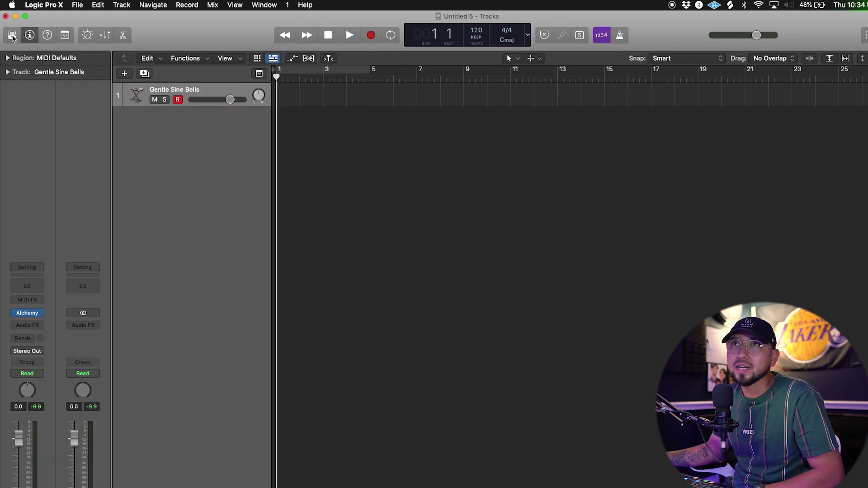
left_click(13, 36)
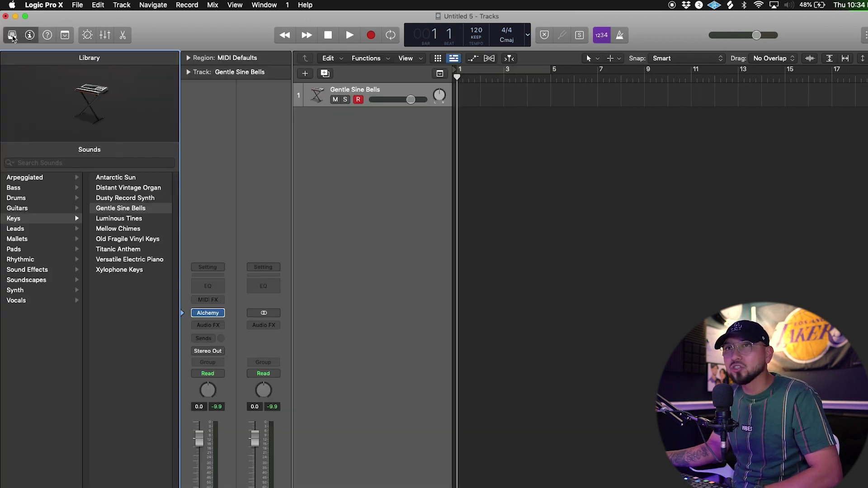
left_click(28, 222)
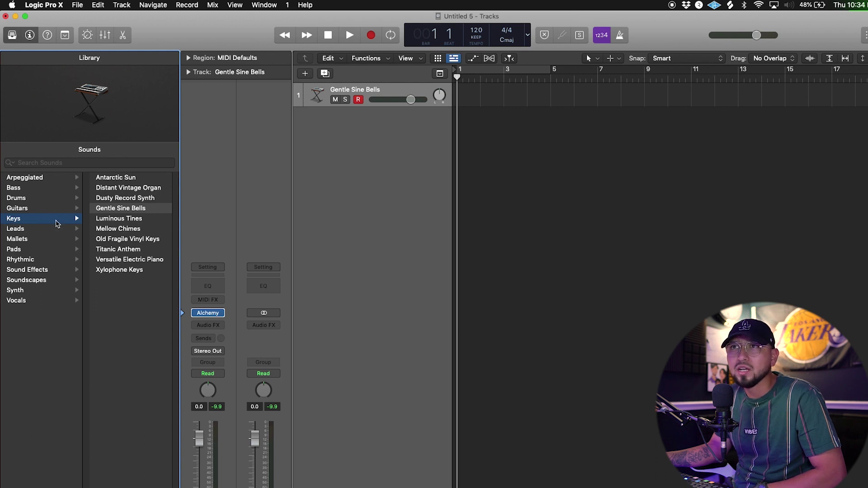
left_click(120, 209)
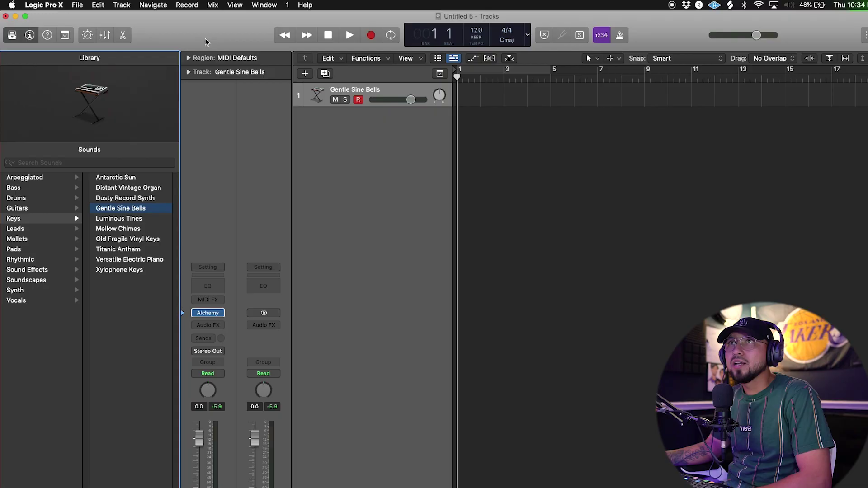
left_click(256, 5)
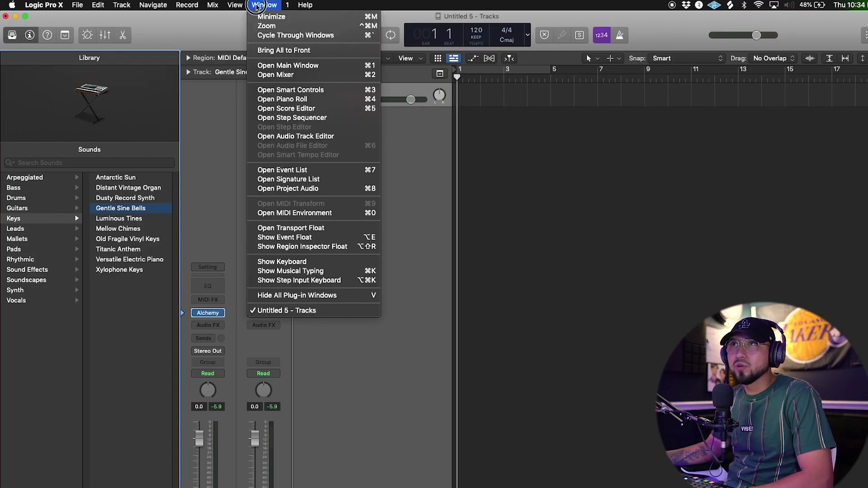
left_click(325, 271)
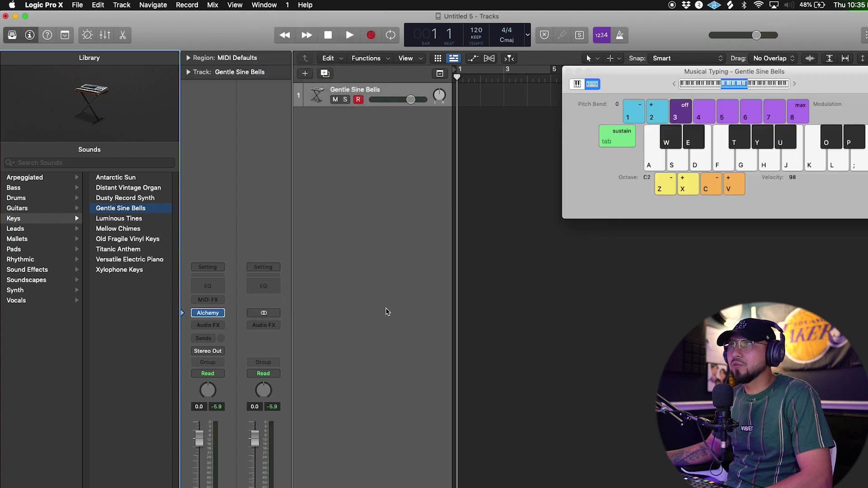
left_click_drag(819, 81, 606, 159)
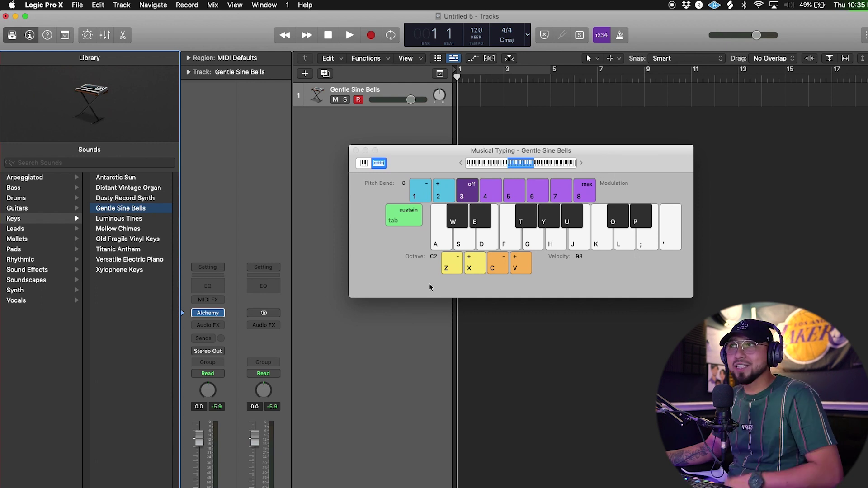
left_click(446, 243)
left_click(509, 244)
left_click(532, 238)
left_click(554, 235)
left_click(614, 217)
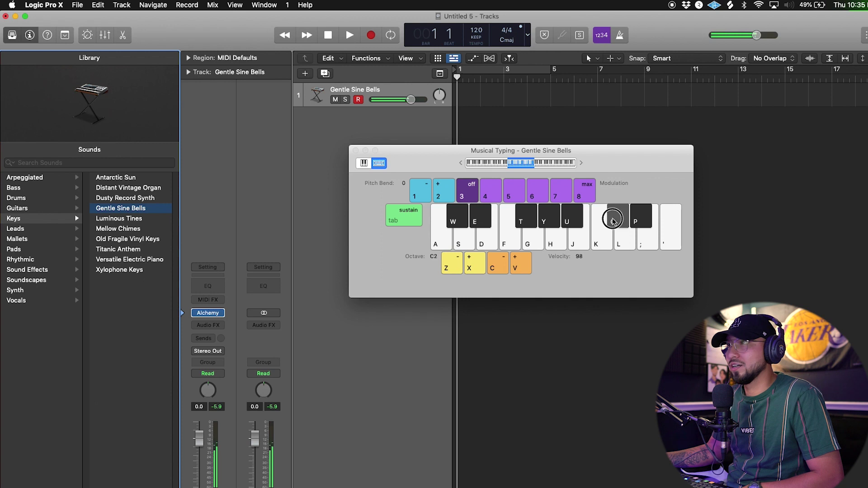
left_click(644, 219)
left_click(620, 219)
left_click(572, 218)
left_click(487, 240)
left_click(440, 239)
left_click(515, 244)
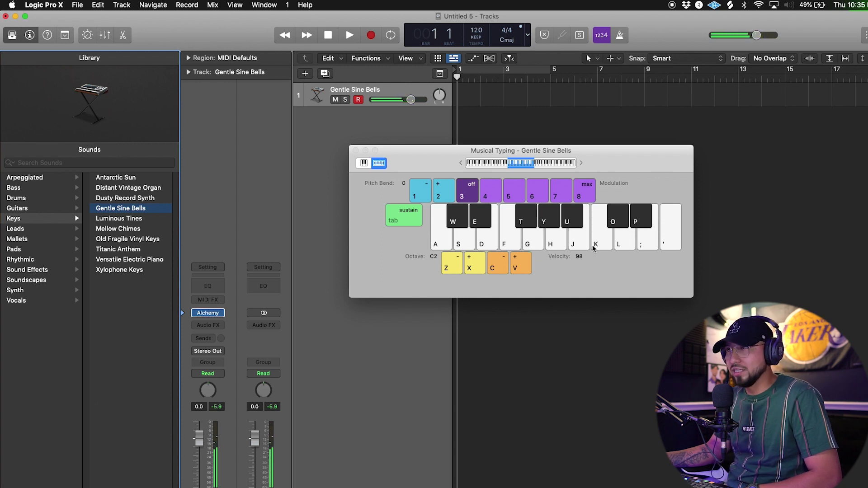
left_click(555, 239)
left_click(464, 240)
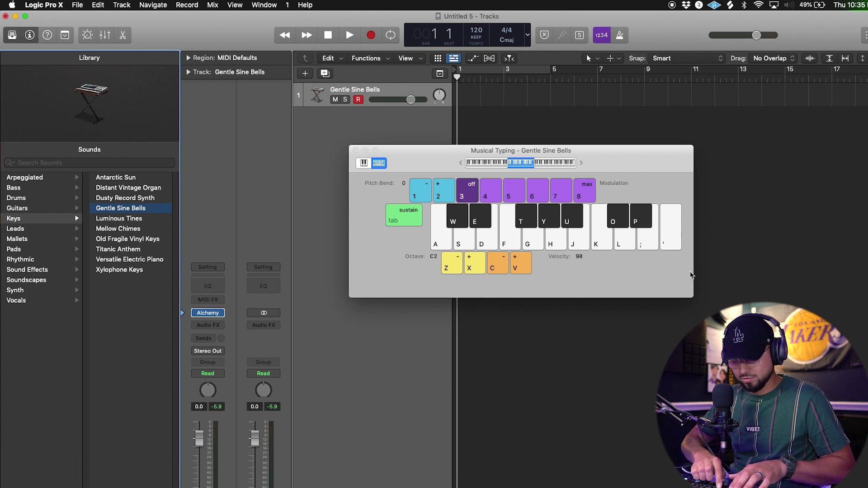
key("s")
key("f")
key("f")
key("s")
key("f")
key("s")
key("f")
key("s")
key("f")
key("s")
key("f")
key("s")
key("f")
key("s")
key("f")
key("s")
key("f")
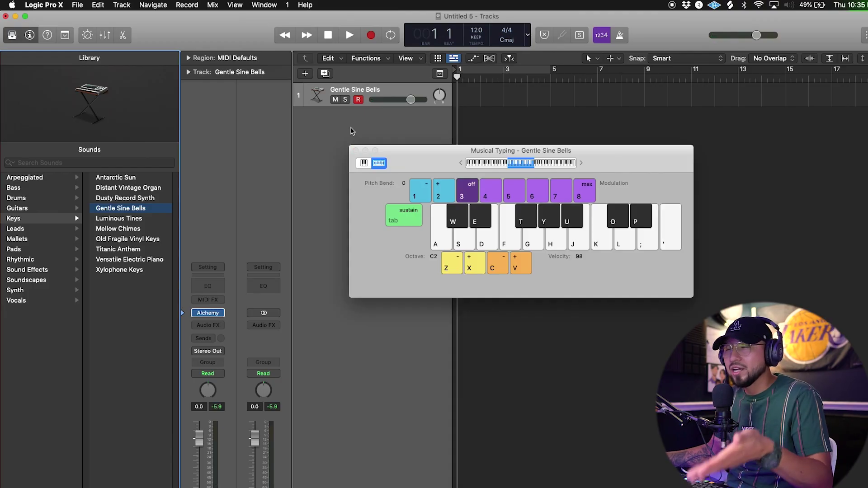
left_click(355, 150)
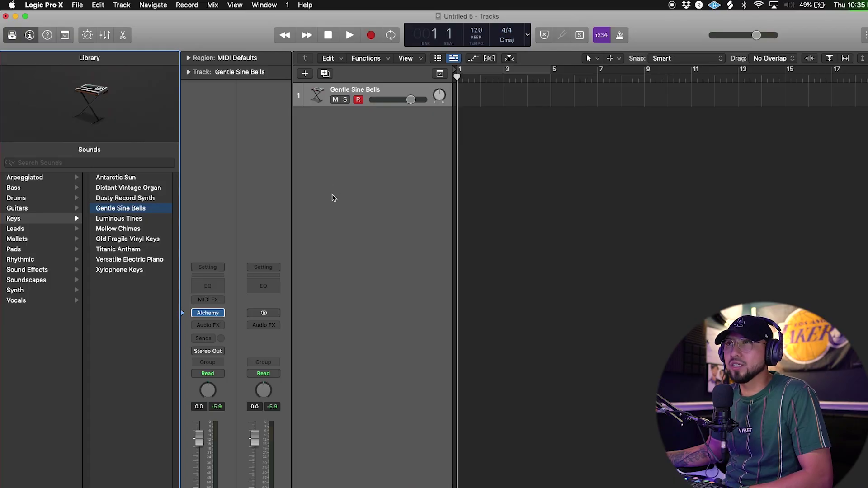
- Record a short bells part over bars 2–4, then replay from bar 2 and stop
left_click(371, 35)
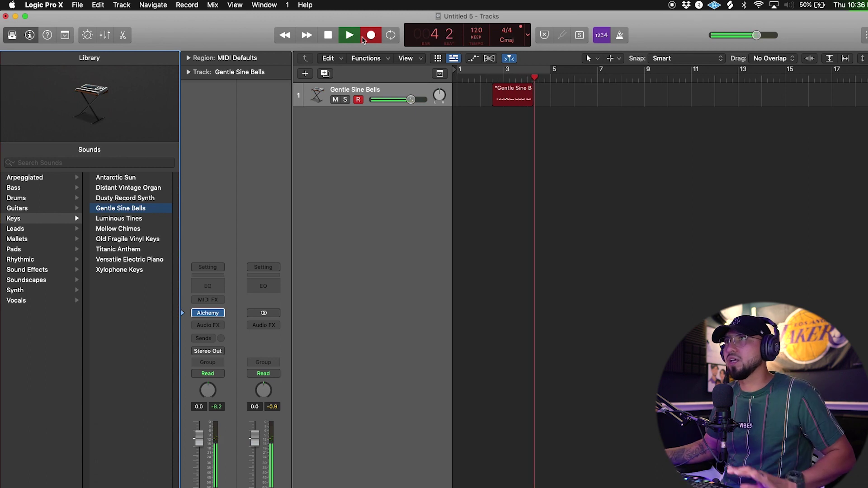
left_click(364, 38)
left_click(494, 71)
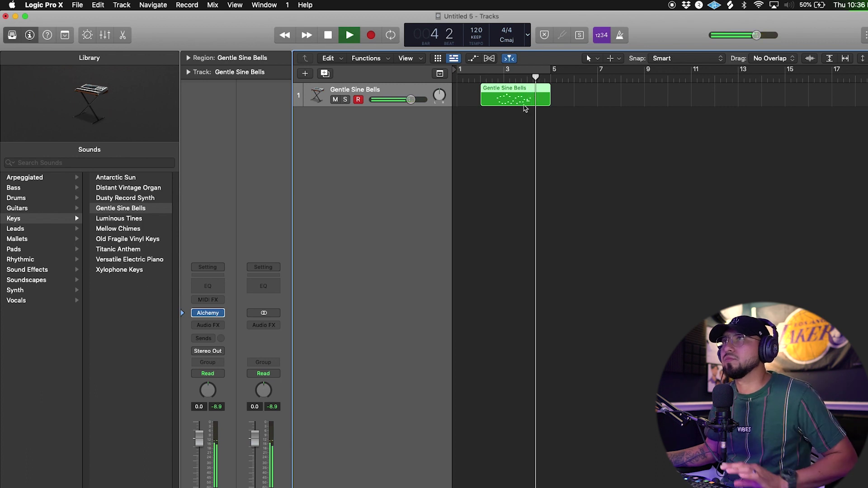
key("space")
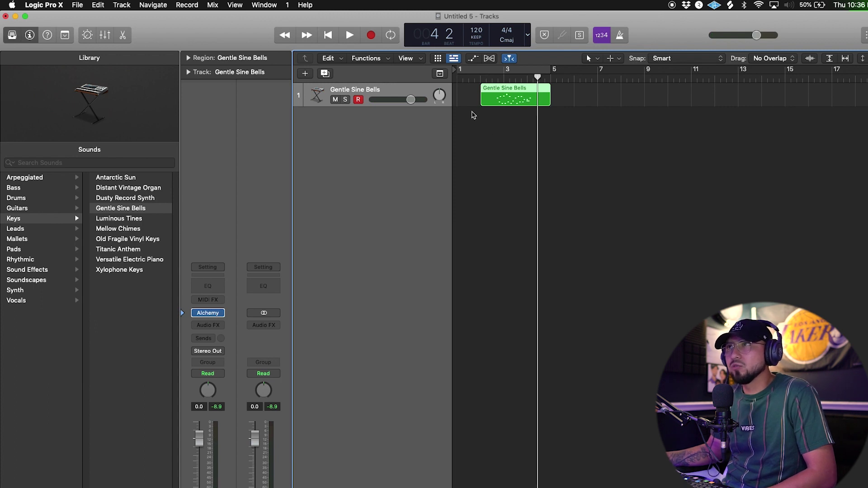
- In the Piano Roll, drag recorded bells notes to new pitches, placing one on F2
double_click(521, 102)
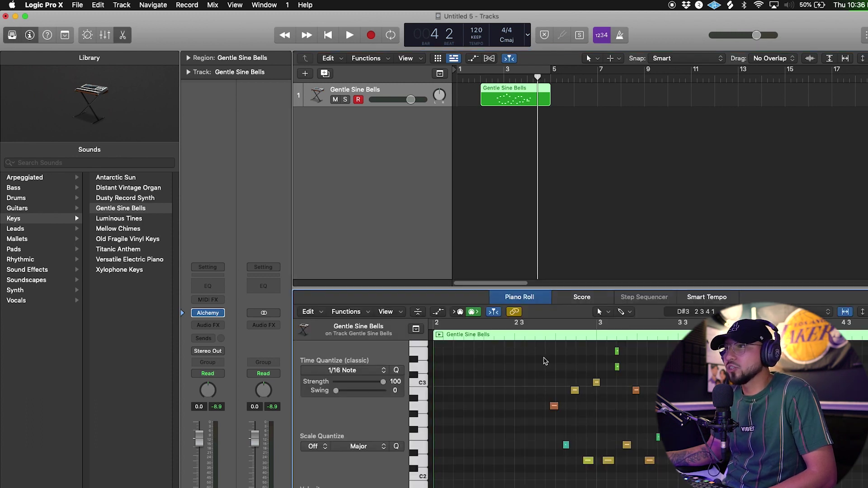
mouse_move(428, 461)
left_mouse_down()
mouse_move(419, 470)
mouse_move(418, 427)
left_mouse_up()
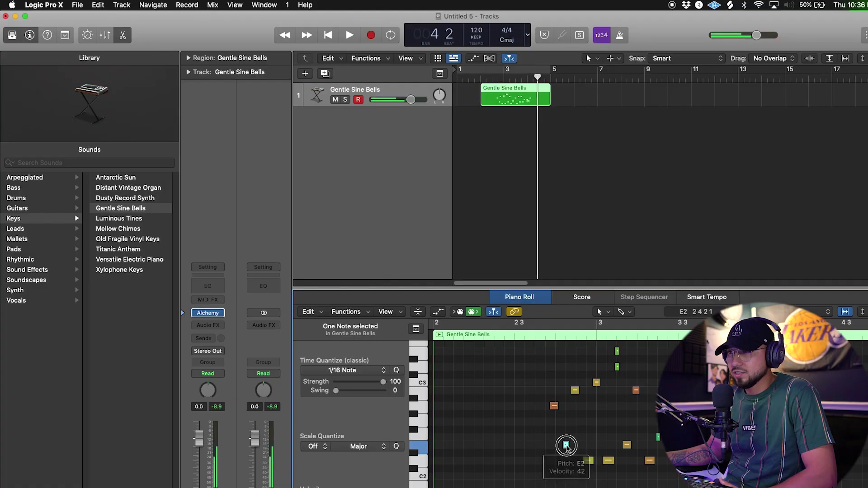
left_click_drag(564, 446, 586, 460)
left_click_drag(552, 405, 550, 437)
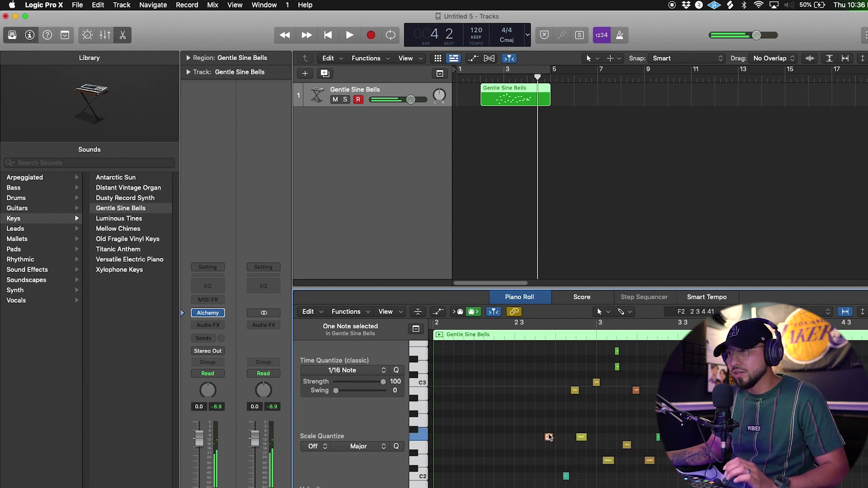
left_click(520, 213)
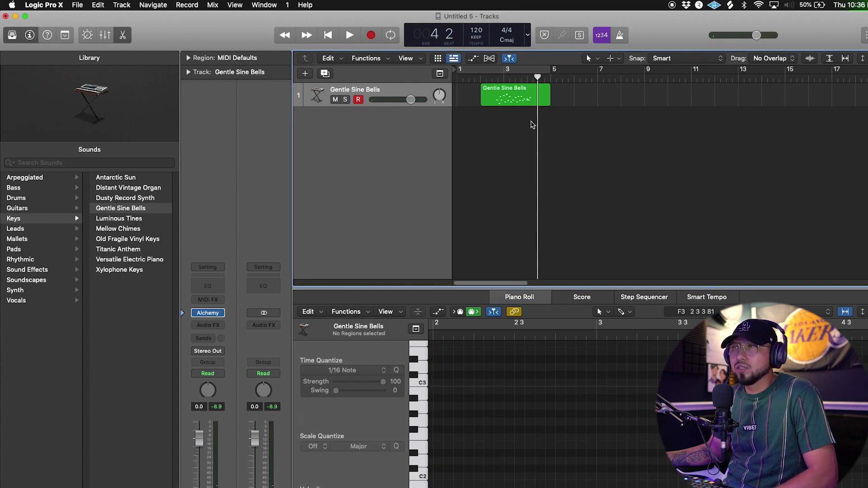
left_click(530, 100)
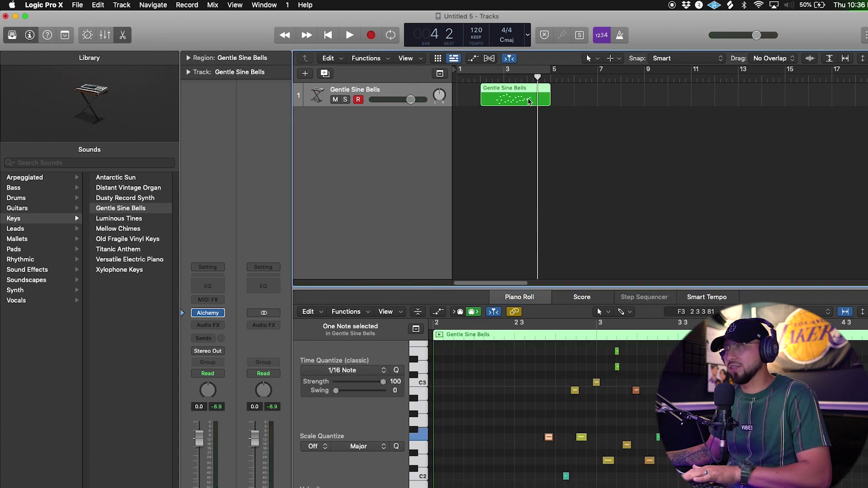
- Delete the bells region, enable Cycle and the metronome, and record a new looped take
key("Delete")
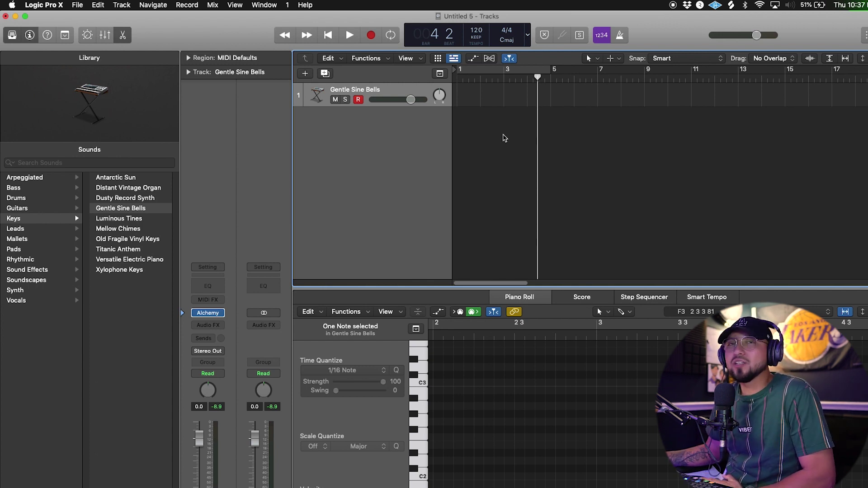
left_click(390, 37)
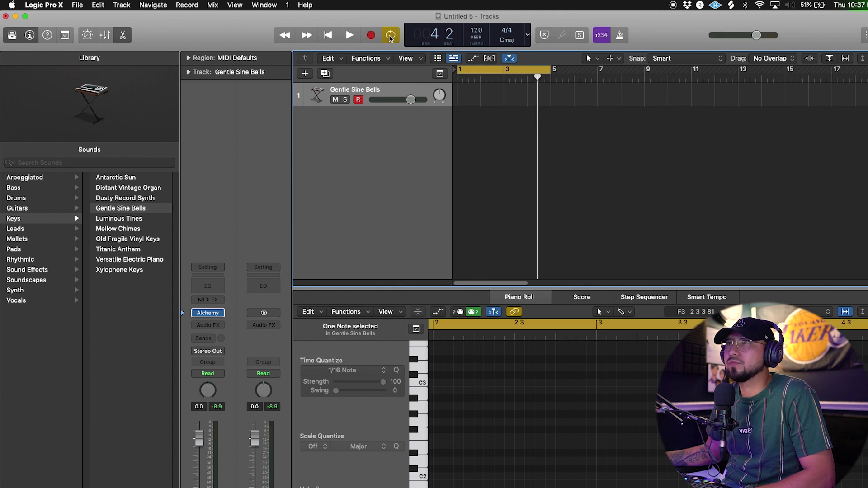
left_click(390, 36)
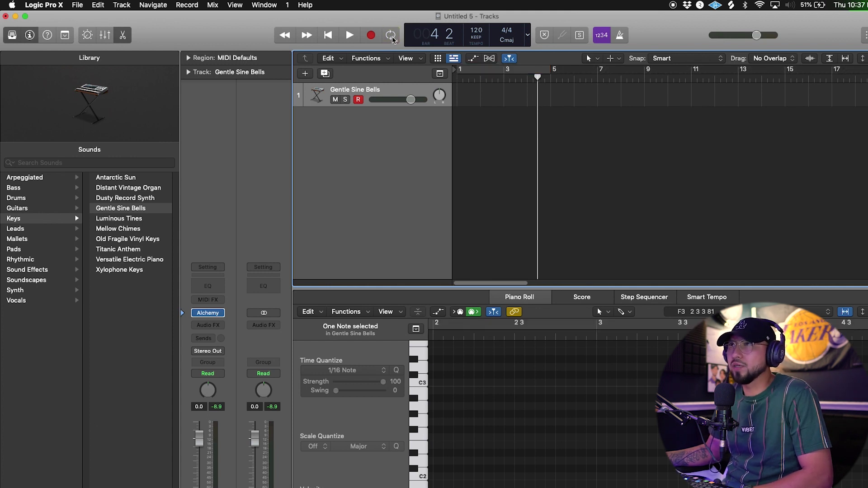
left_click(391, 36)
left_click(391, 36)
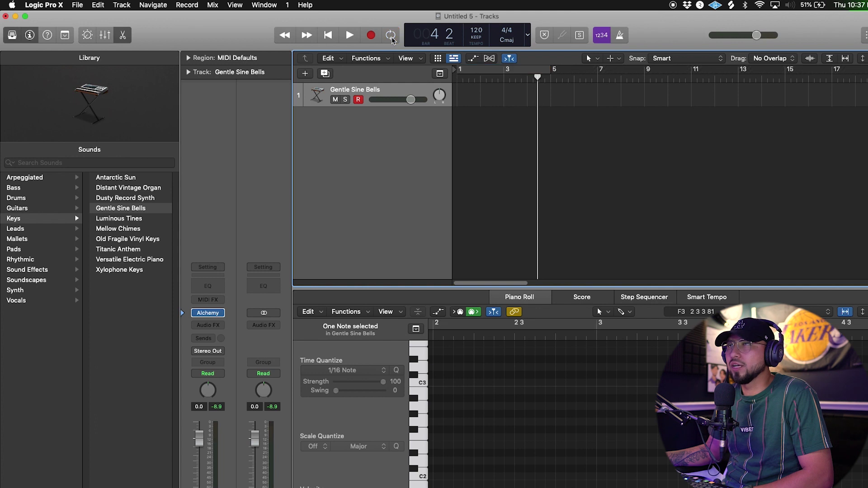
left_click(392, 36)
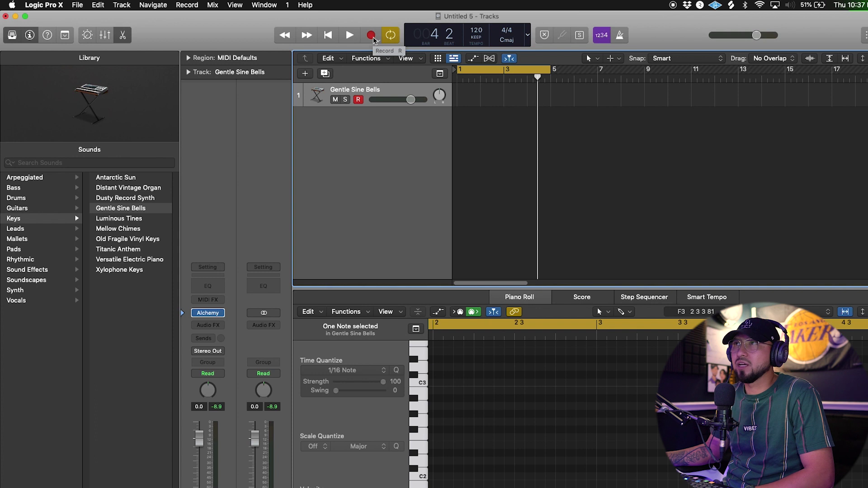
left_click(621, 36)
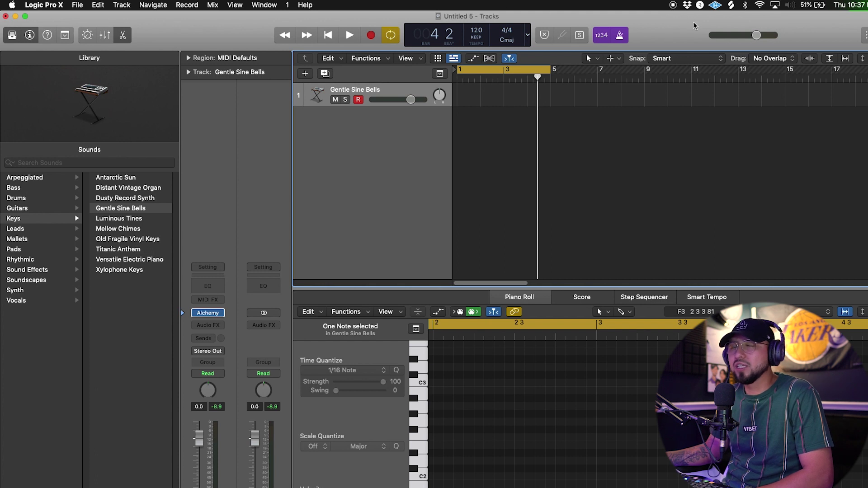
left_click(371, 36)
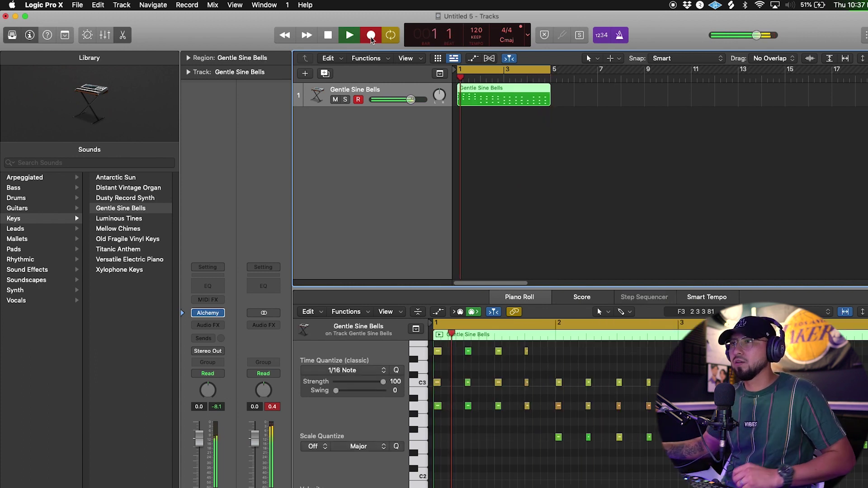
- Stop the looped bells take and play it back once from bar 1
key("space")
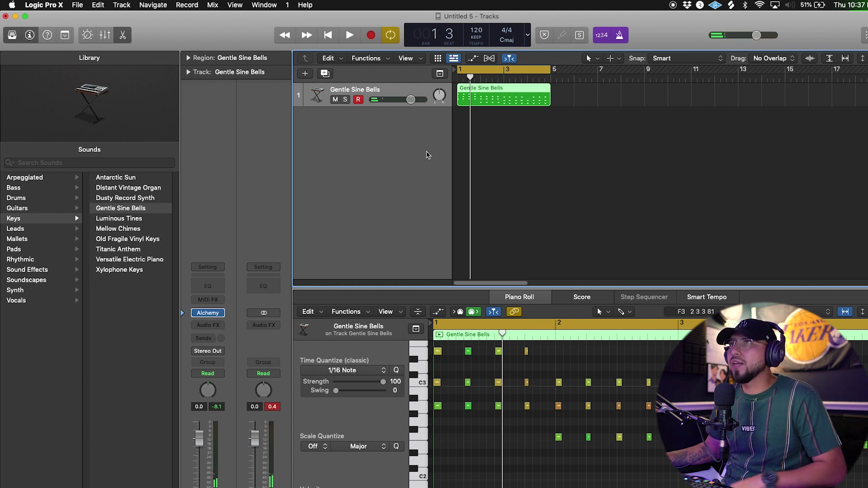
left_click(487, 415)
scroll(486, 415, "right", 2)
scroll(542, 406, "right", 5)
scroll(542, 407, "left", 6)
key("space")
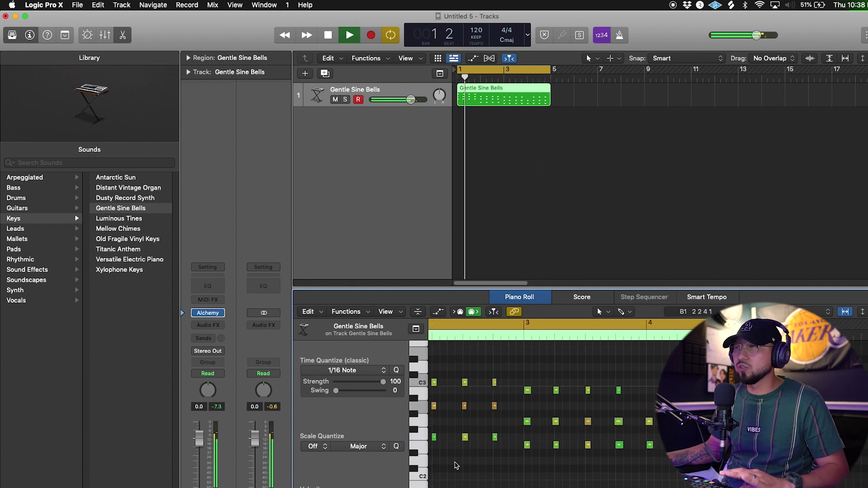
key("space")
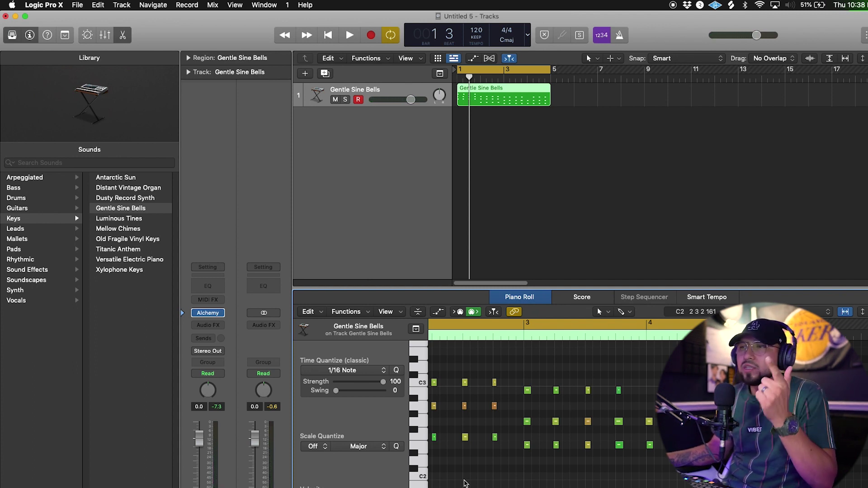
scroll(543, 407, "left", 5)
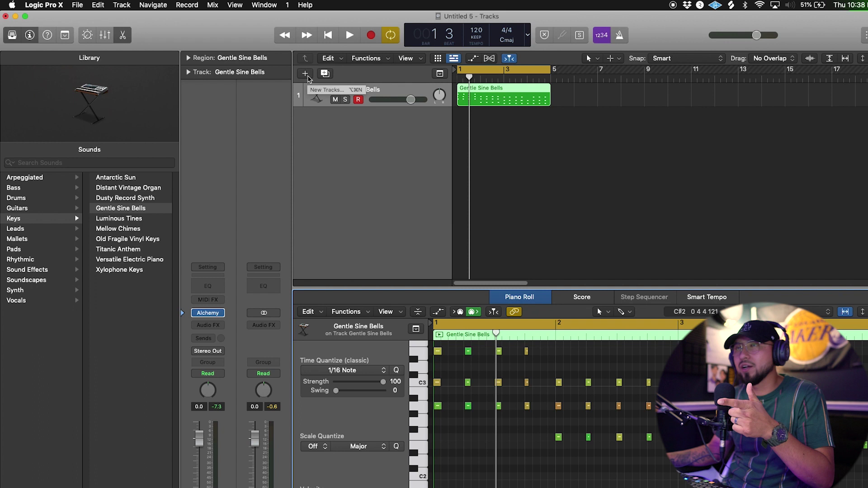
- Create a single empty software instrument track, Inst 2, from the New Tracks dialog
left_click(306, 74)
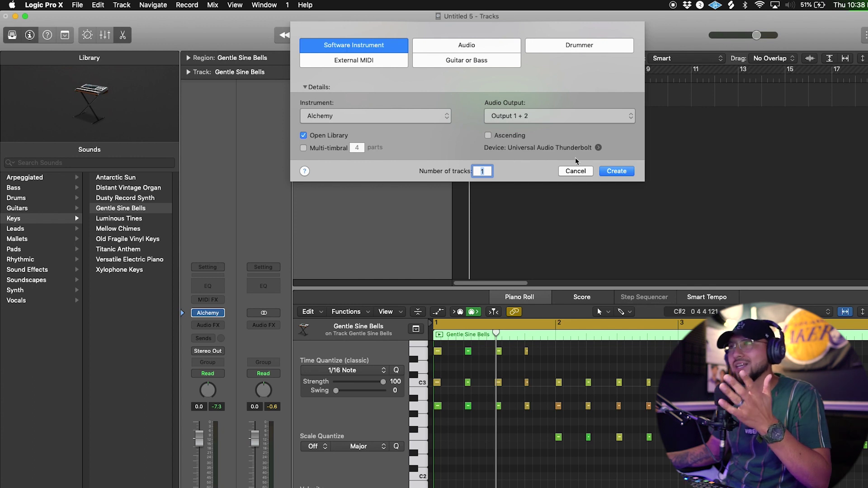
left_click(616, 172)
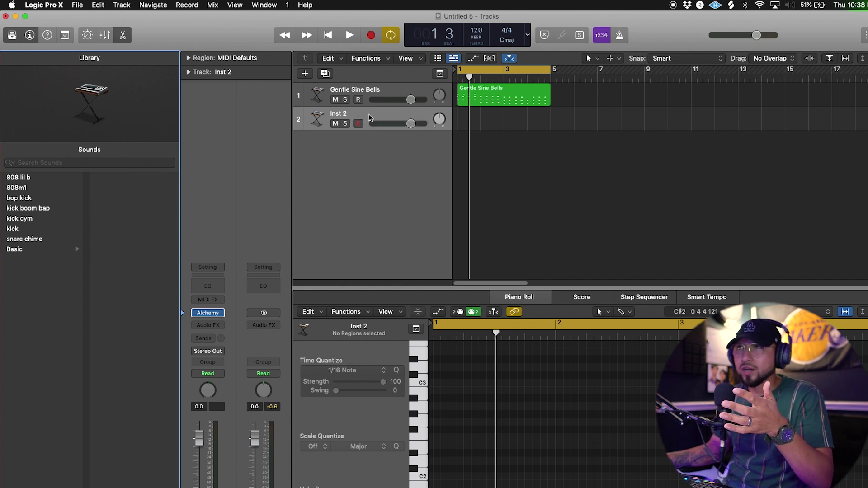
double_click(370, 143)
double_click(374, 176)
double_click(377, 198)
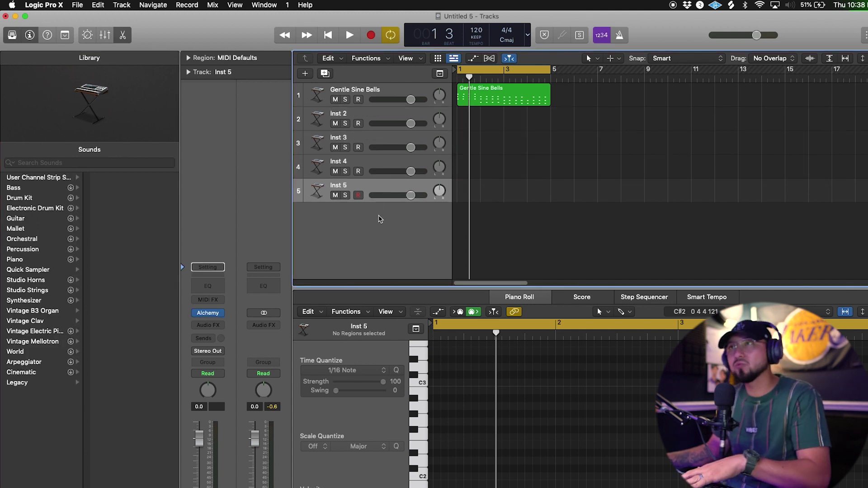
key("super+z")
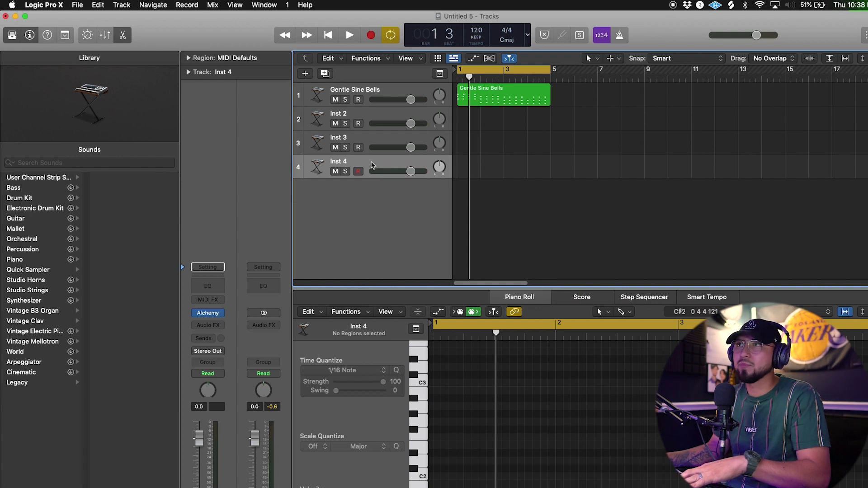
key("super+z")
key("super+z")
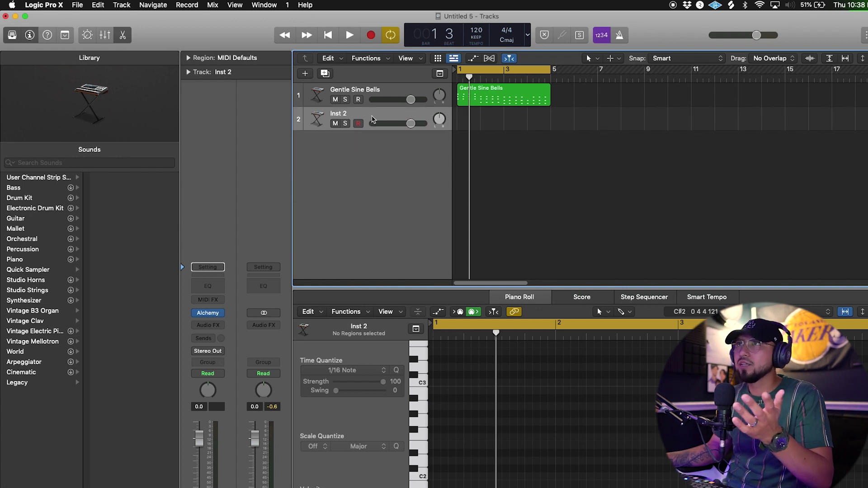
left_click(481, 95)
left_click_drag(469, 78, 458, 78)
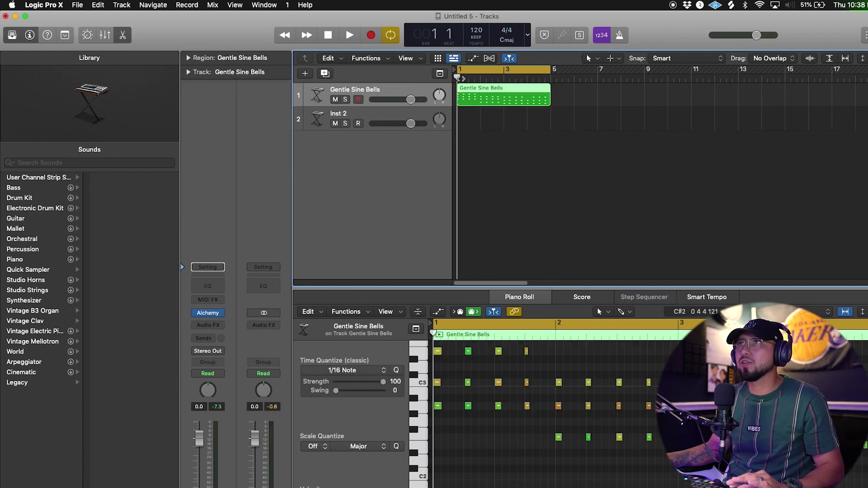
key("space")
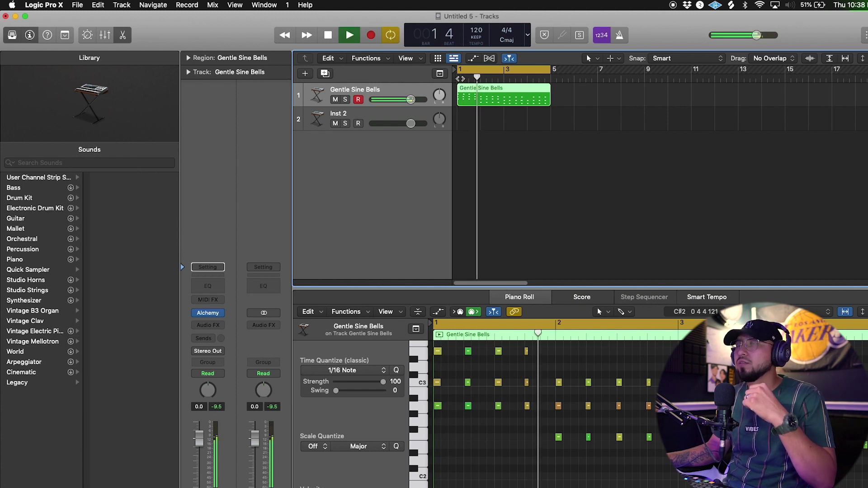
left_click(407, 114)
key("space")
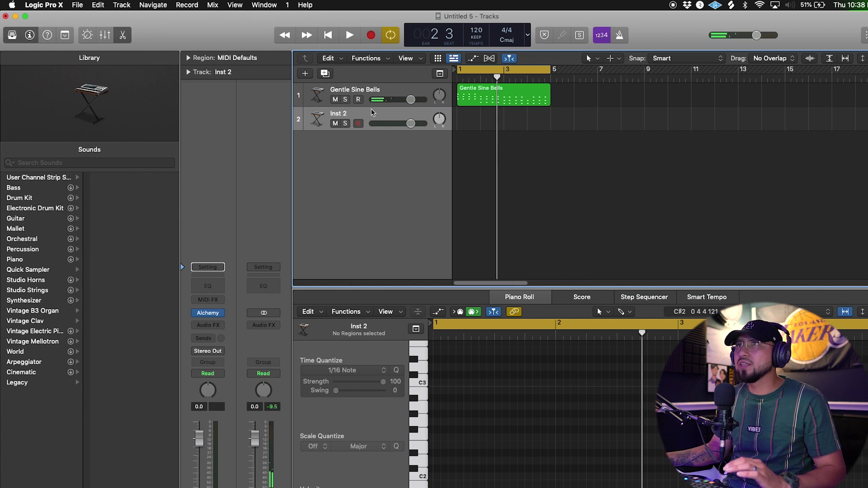
left_click(375, 94)
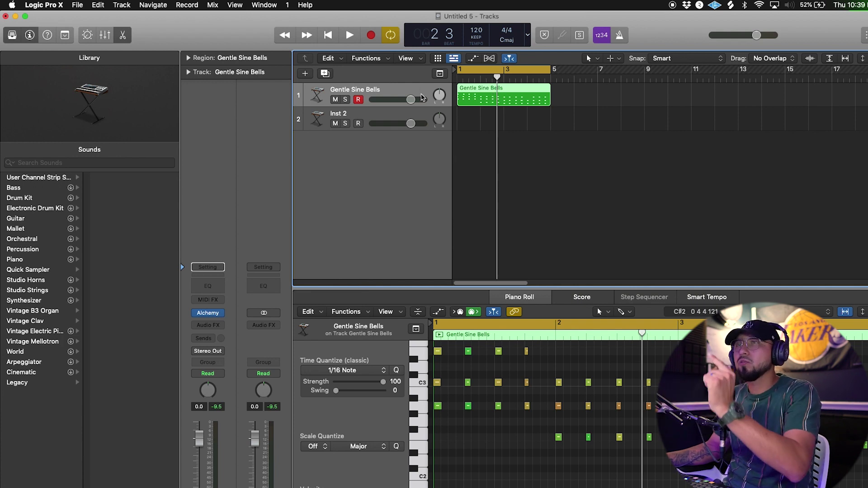
left_click(398, 117)
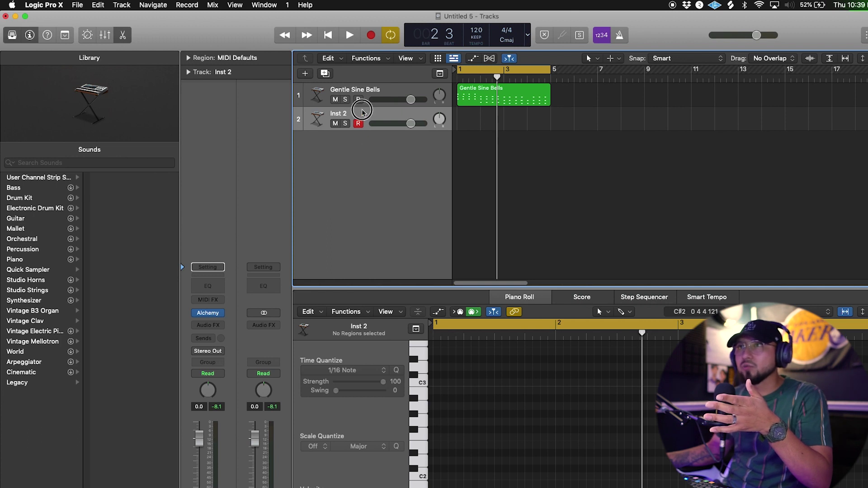
- Load Vintage Electric Piano > Deluxe Modern onto track 2 and turn the metronome on
left_click(39, 271)
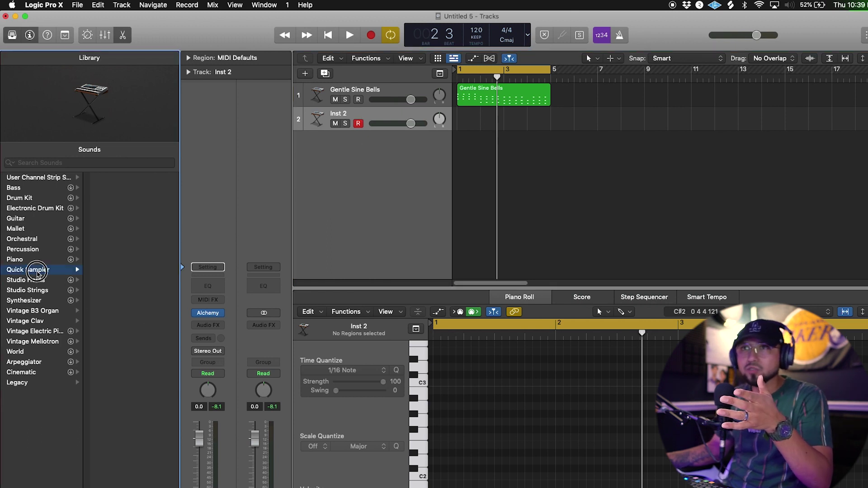
left_click(30, 249)
left_click(30, 239)
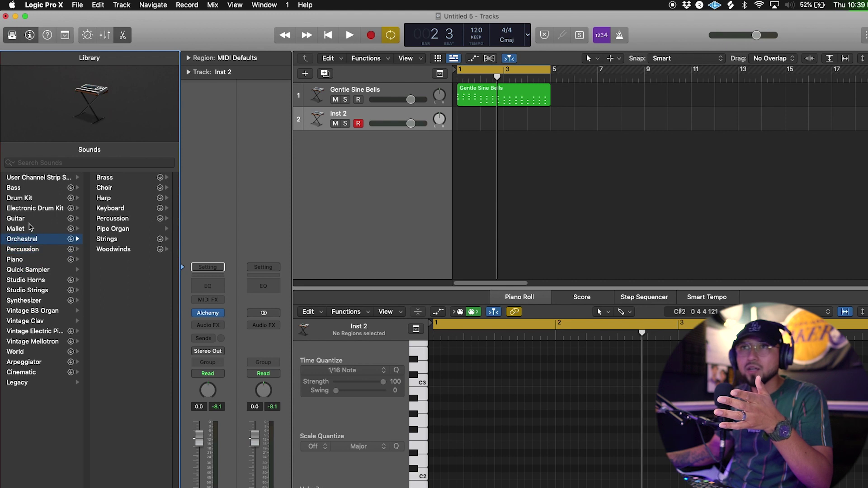
left_click(29, 228)
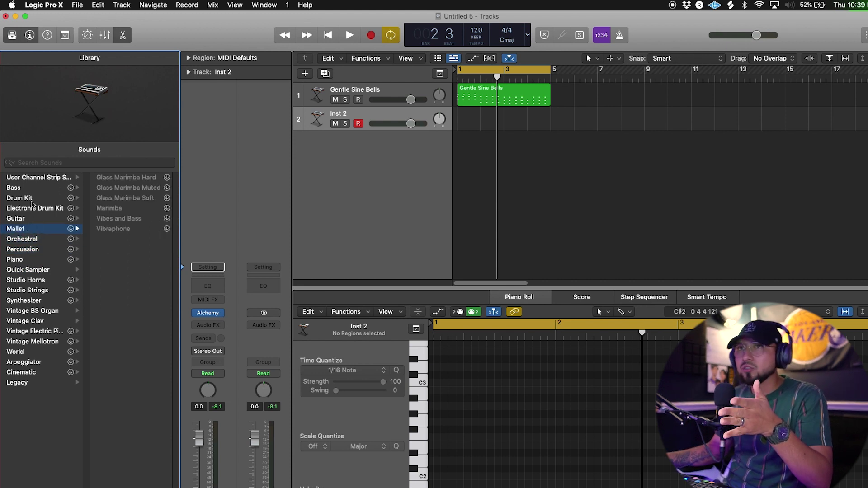
left_click(32, 201)
left_click(35, 289)
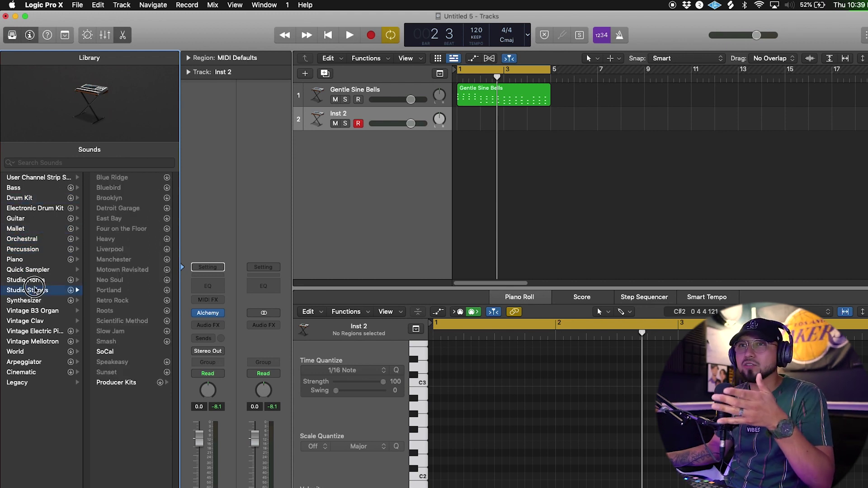
left_click(44, 310)
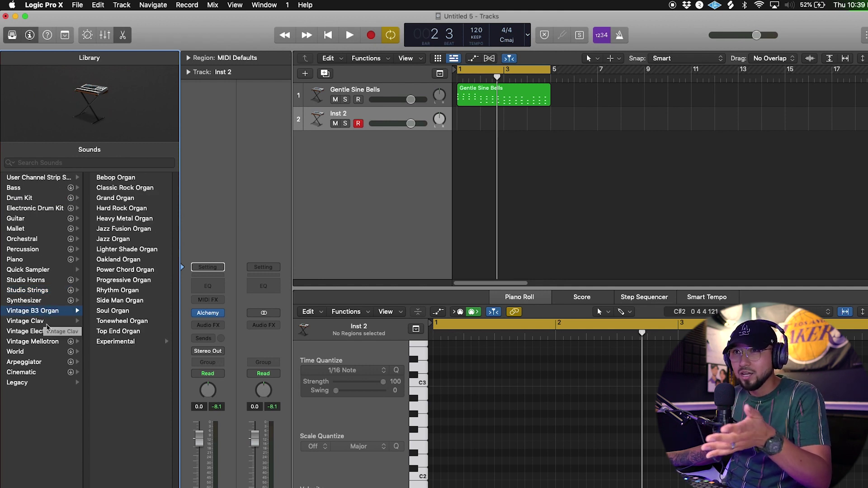
left_click(49, 322)
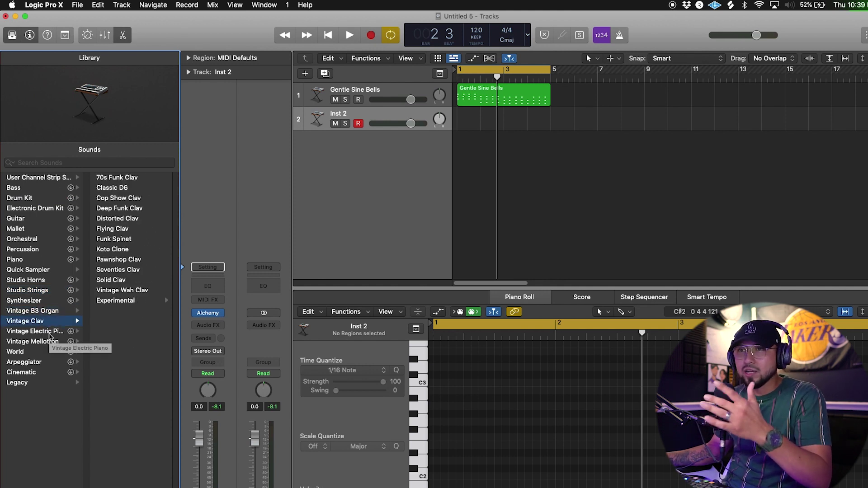
left_click(50, 333)
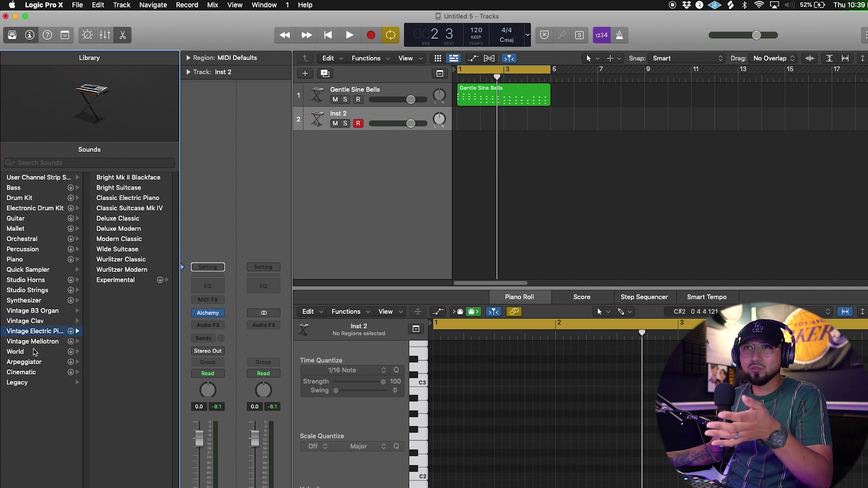
left_click(118, 229)
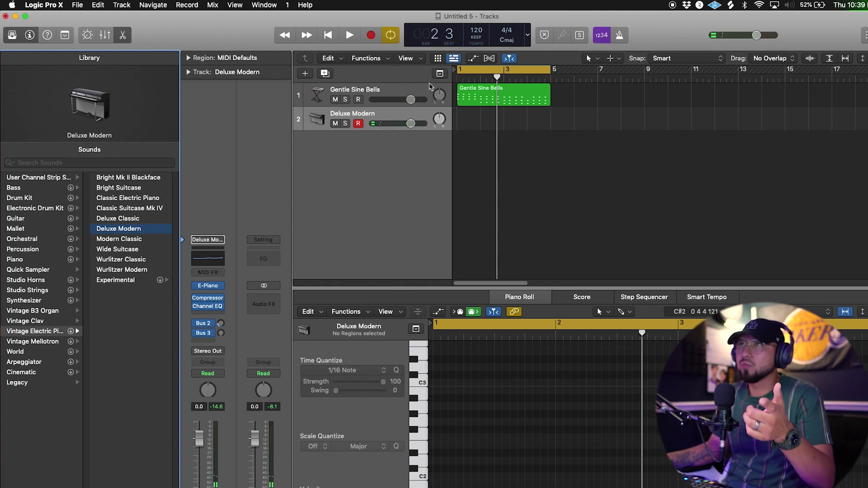
left_click(619, 34)
left_click(371, 35)
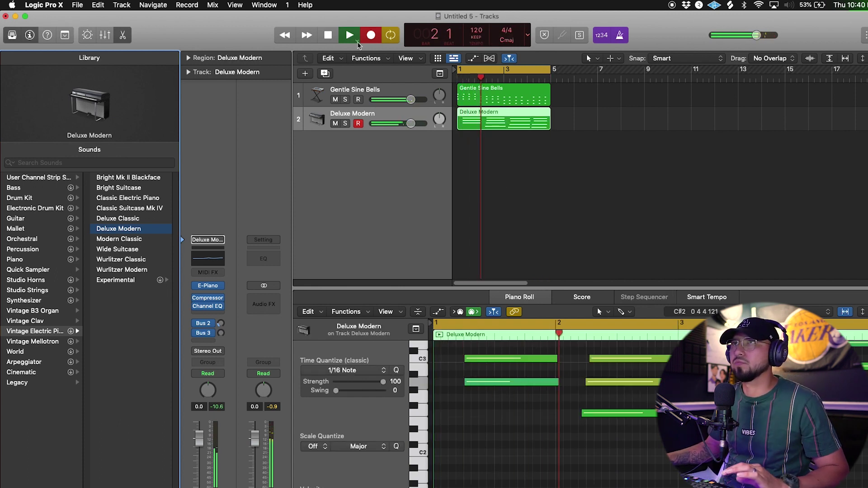
key("space")
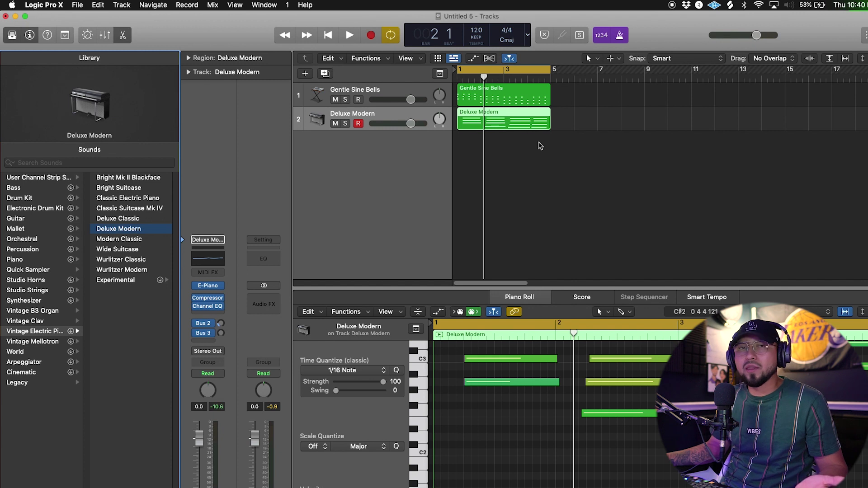
key("Delete")
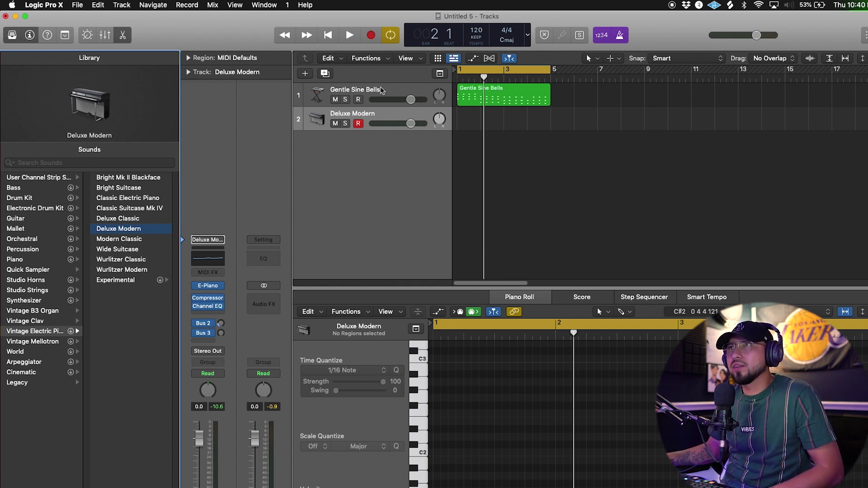
left_click(382, 90)
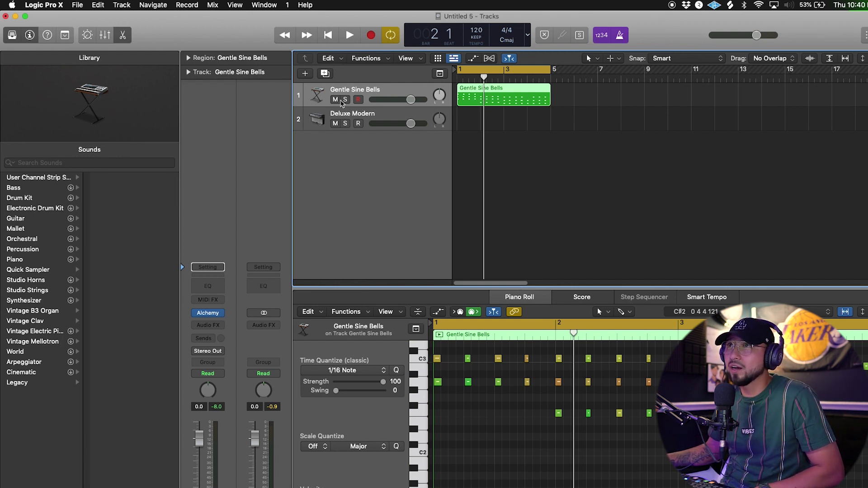
- Mute Gentle Sine Bells, start playback, and select the Deluxe Modern track
left_click(335, 100)
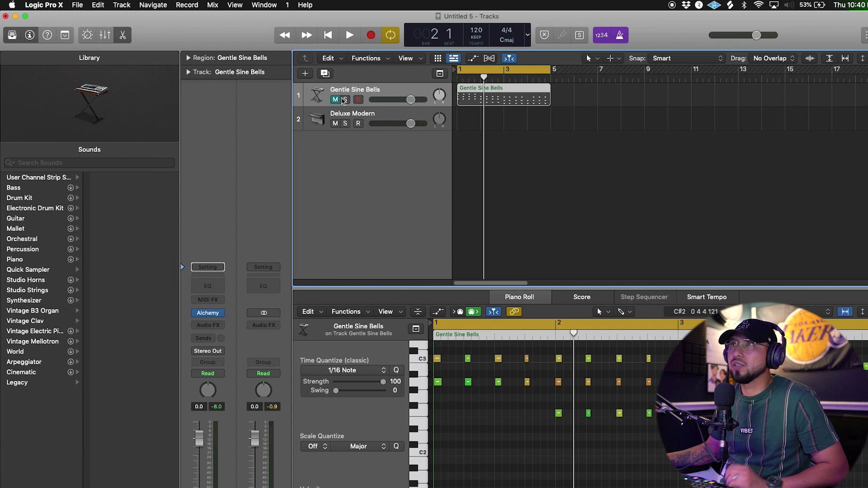
key("space")
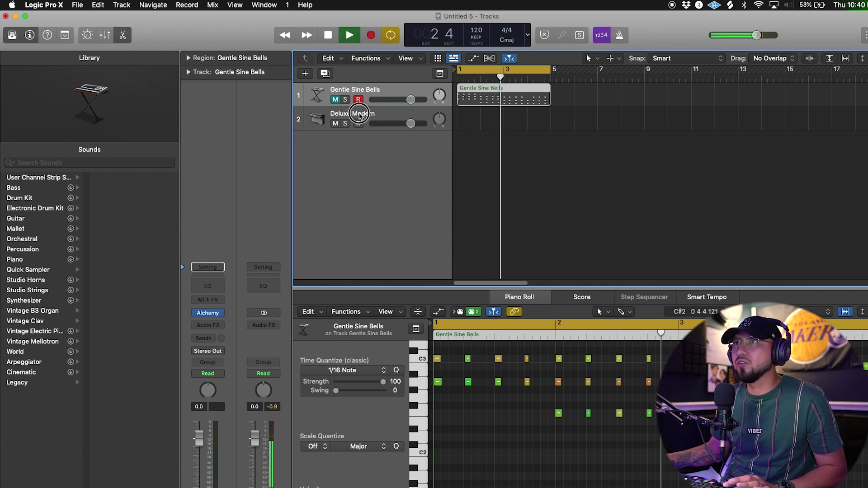
left_click(360, 115)
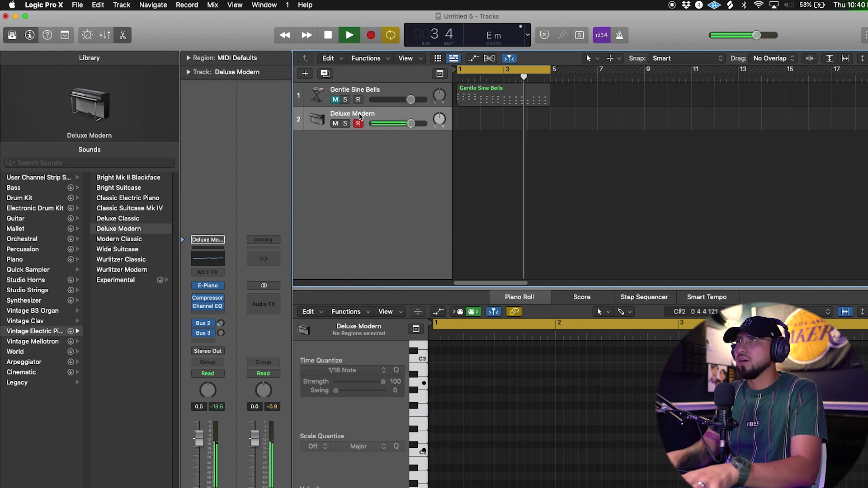